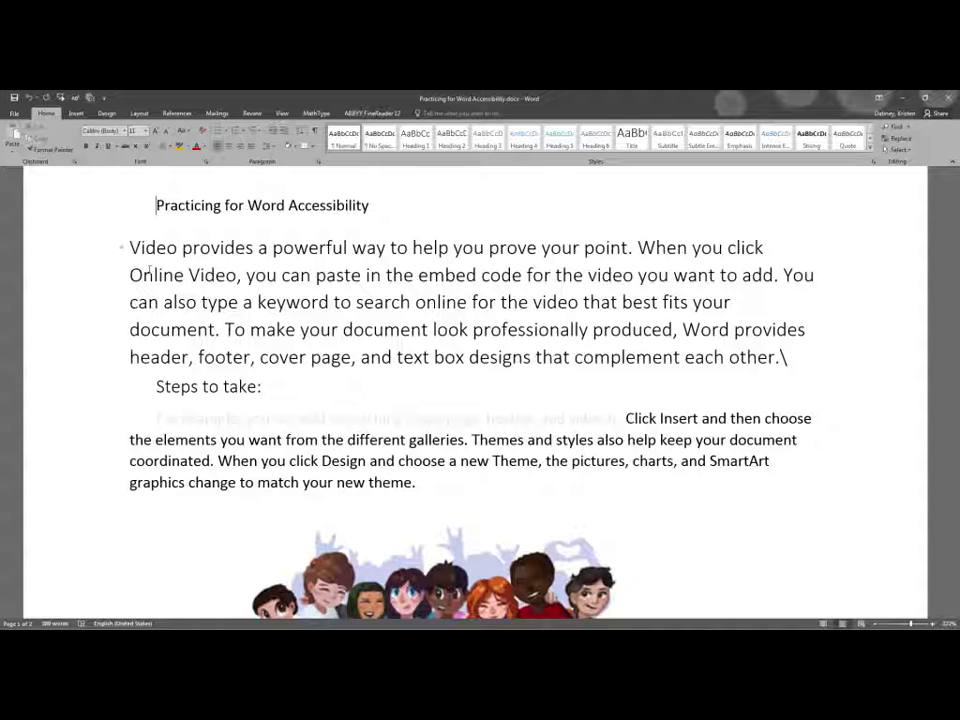
# Try the Normal style twice on the opening "Video provides a powerful way" paragraph, undoing the style change each time
pyautogui.moveTo(129, 247); pyautogui.dragTo(788, 357)
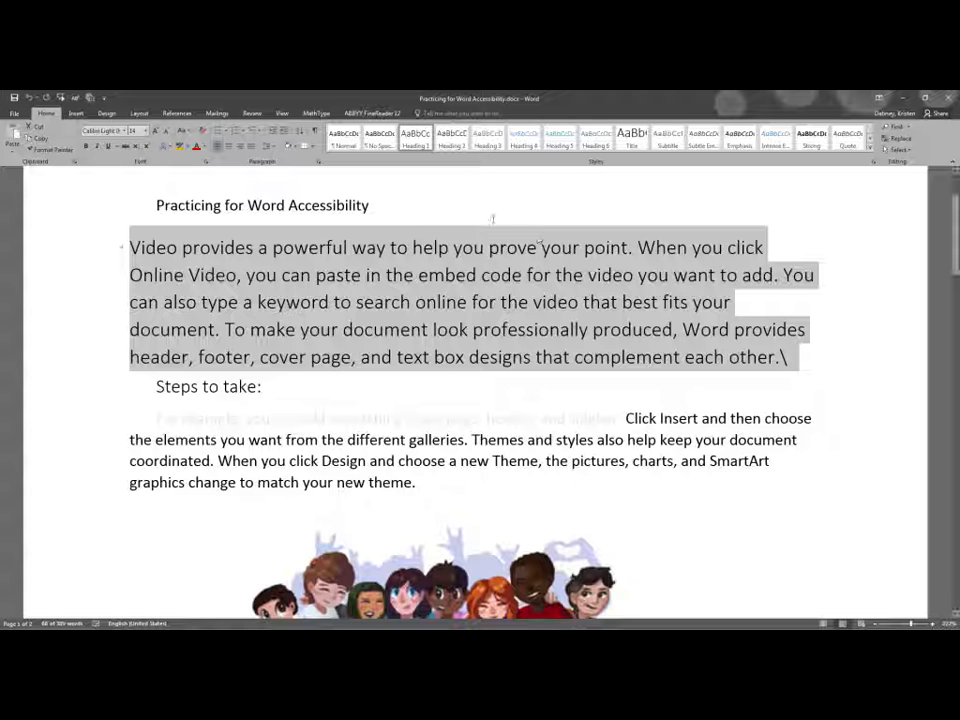
pyautogui.hotkey('ctrl', 'shift', 'n')
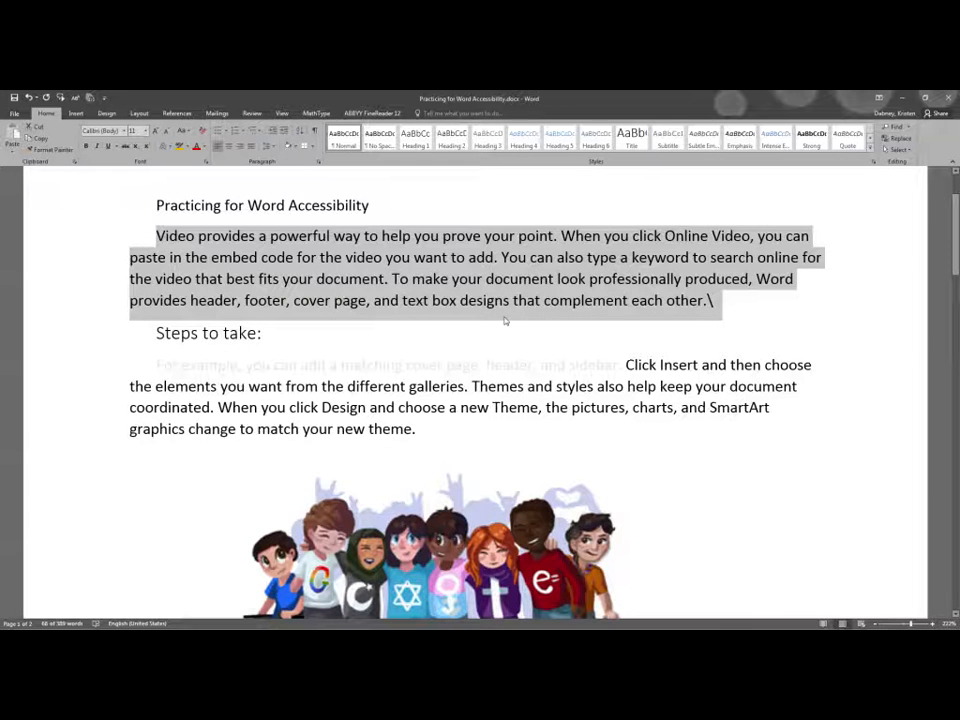
pyautogui.hotkey('ctrl', 'alt', '1')
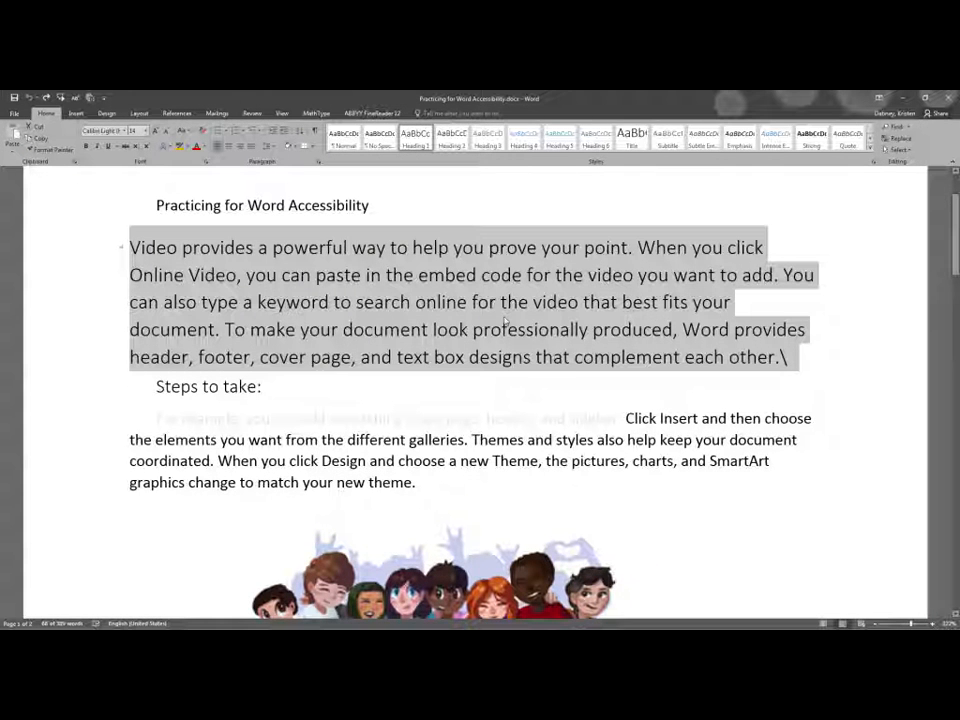
pyautogui.rightClick(506, 321)
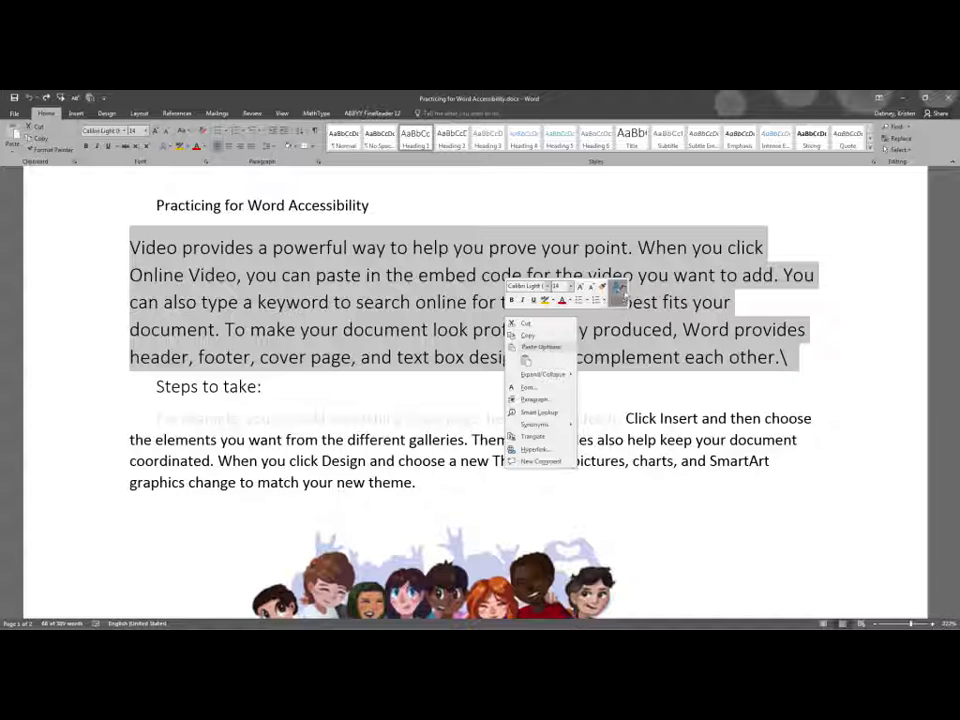
pyautogui.click(621, 293)
pyautogui.click(620, 318)
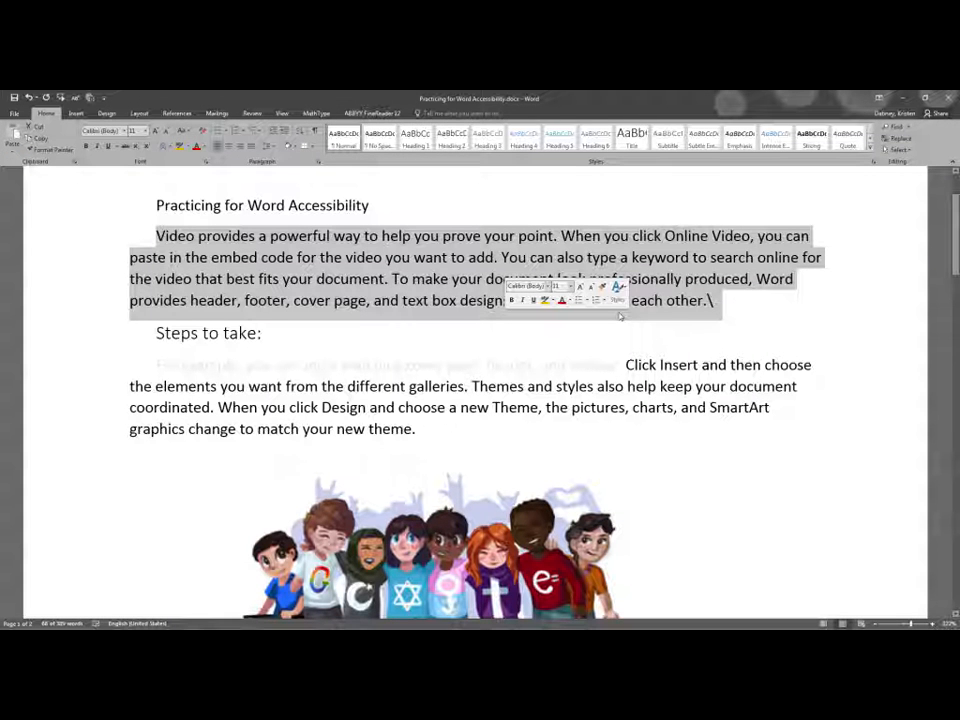
pyautogui.hotkey('ctrl', 'z')
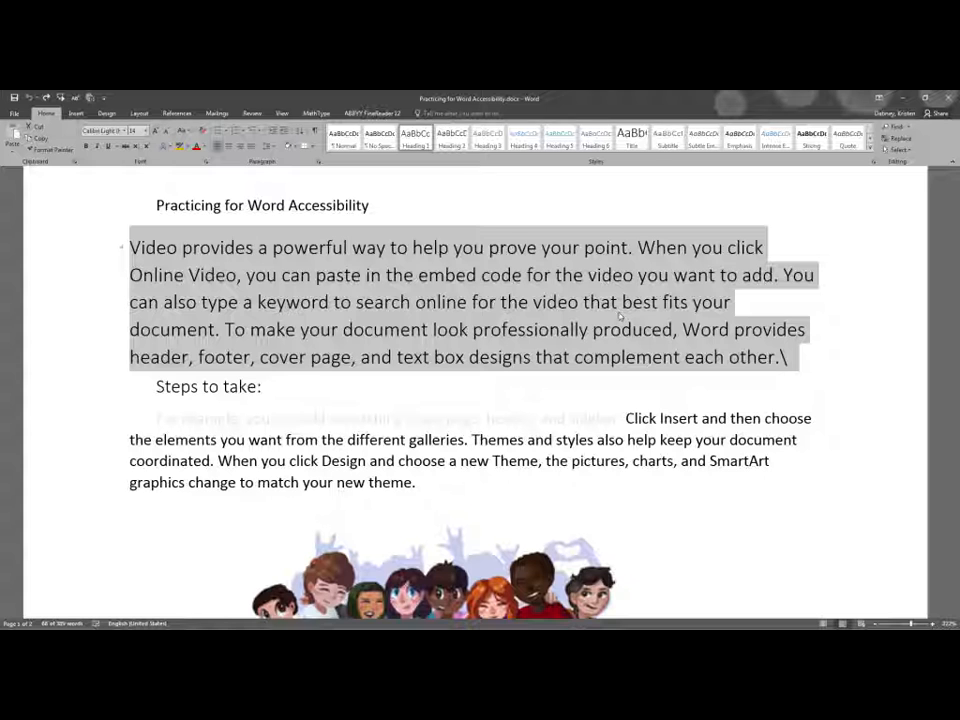
# Switch the opening "Video provides" paragraph through the Normal, Heading 1 and Heading 2 styles, ending with Normal
pyautogui.hotkey('ctrl', 'y')
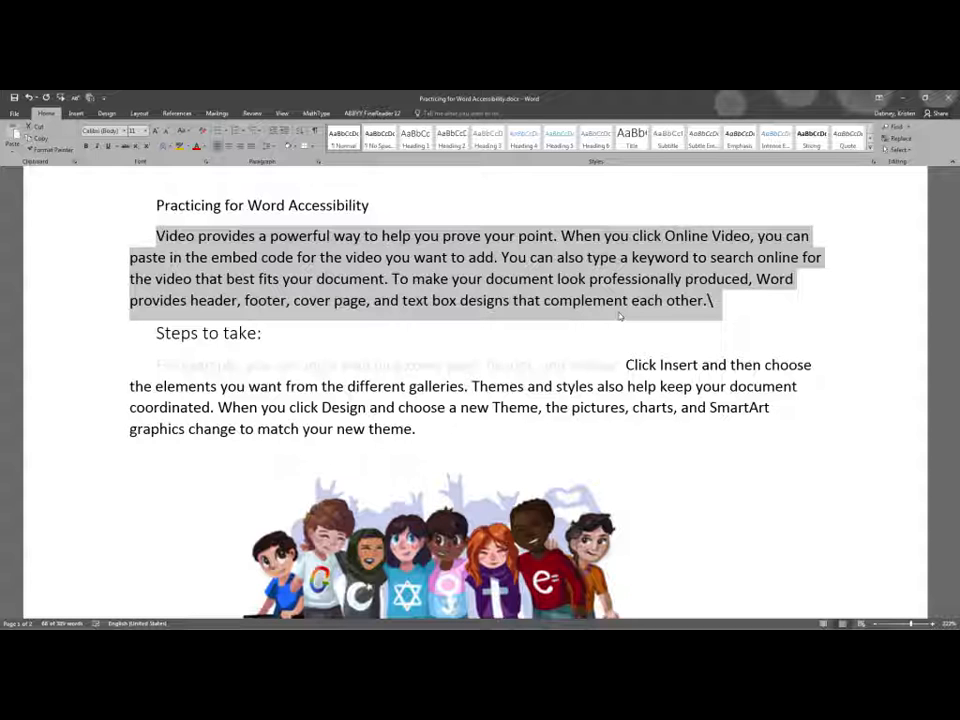
pyautogui.hotkey('ctrl', 'alt', '1')
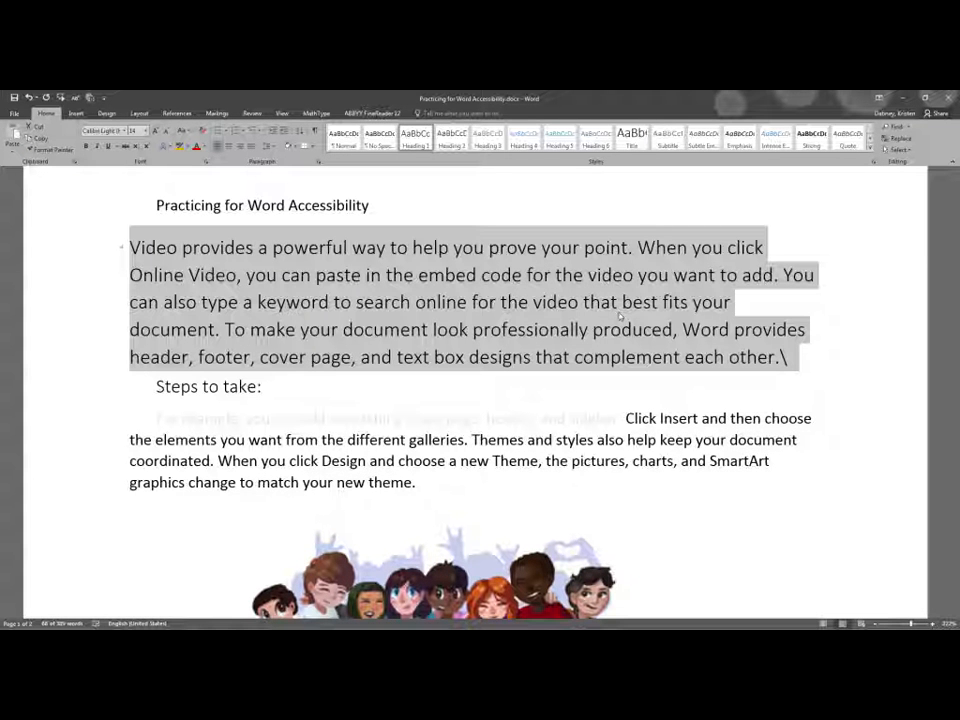
pyautogui.hotkey('ctrl', 'alt', '2')
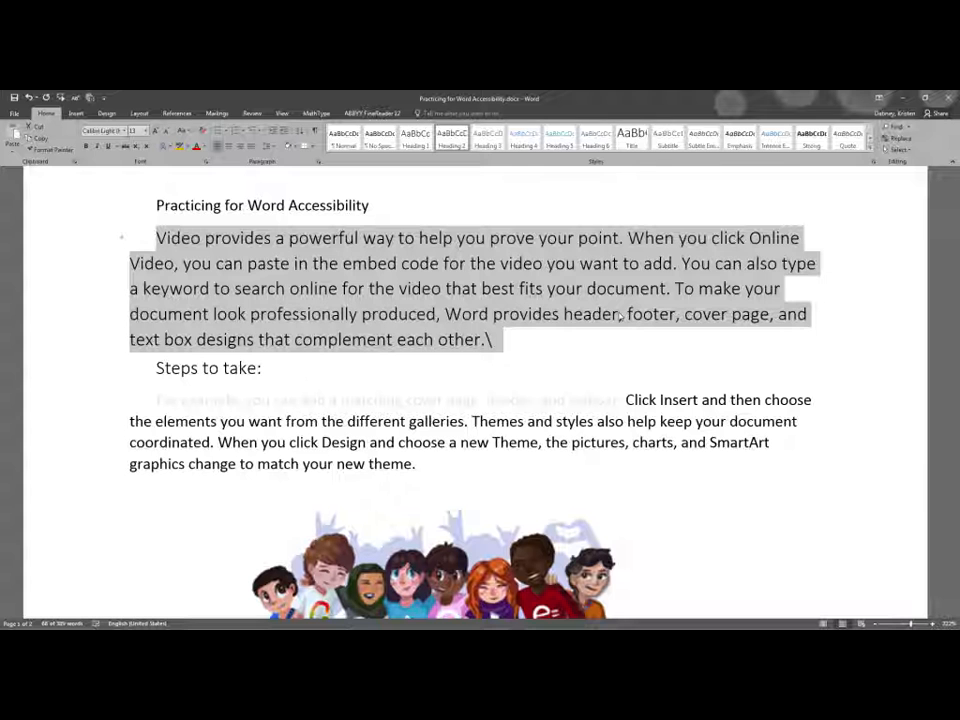
pyautogui.hotkey('ctrl', 'shift', 'n')
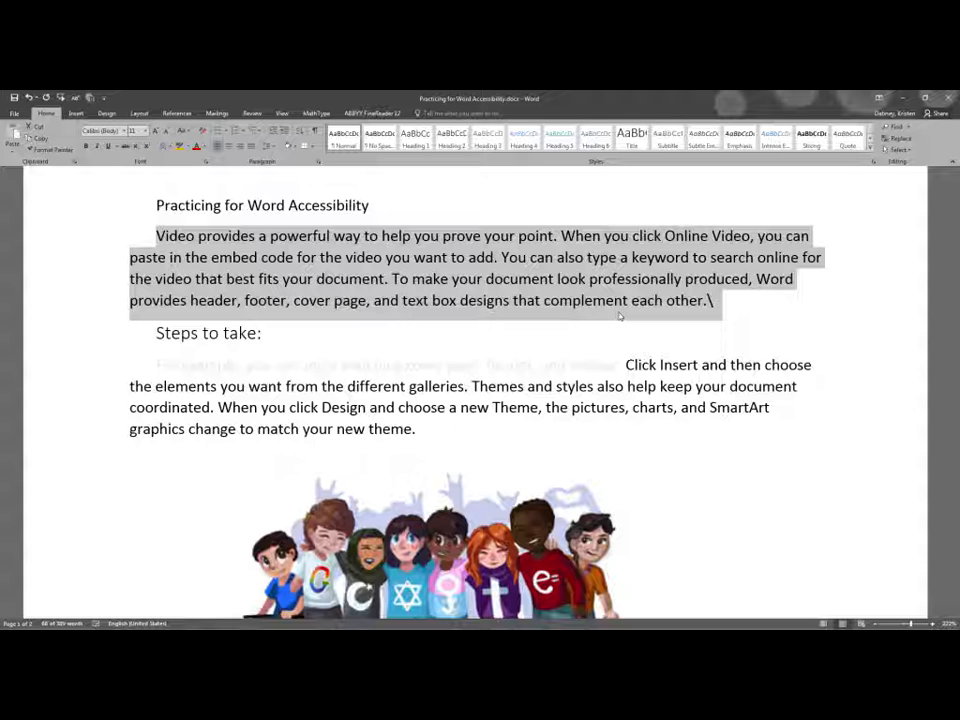
# Modify the Normal style to use 12 pt text with the Automatic font color
pyautogui.moveTo(660, 363); pyautogui.dragTo(33, 366)
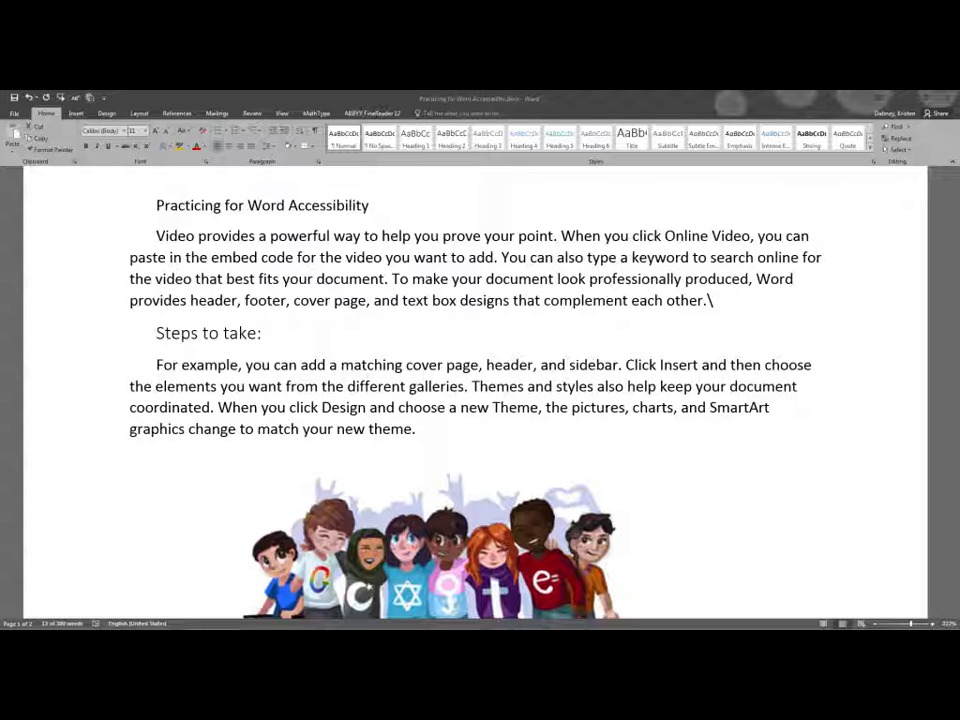
pyautogui.rightClick(350, 138)
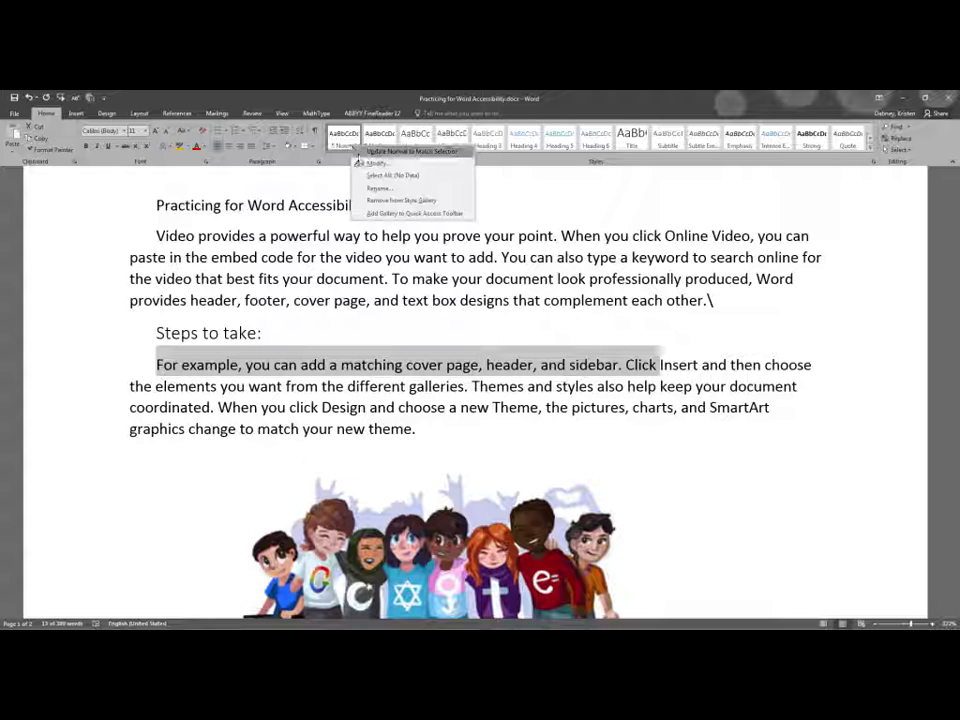
pyautogui.click(372, 163)
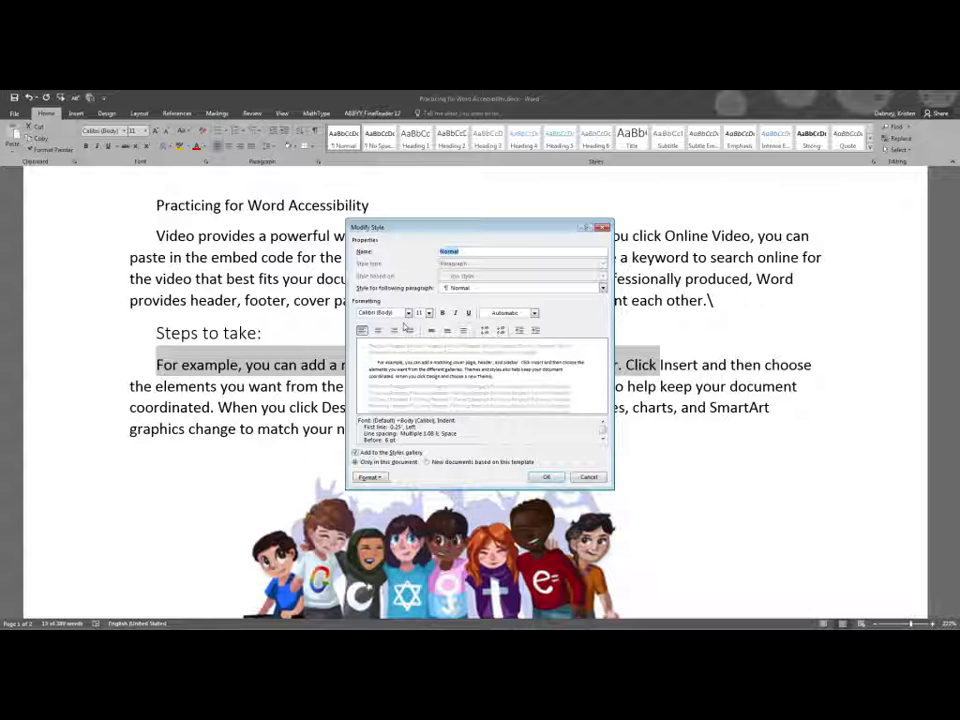
pyautogui.click(408, 314)
pyautogui.click(408, 314)
pyautogui.click(429, 314)
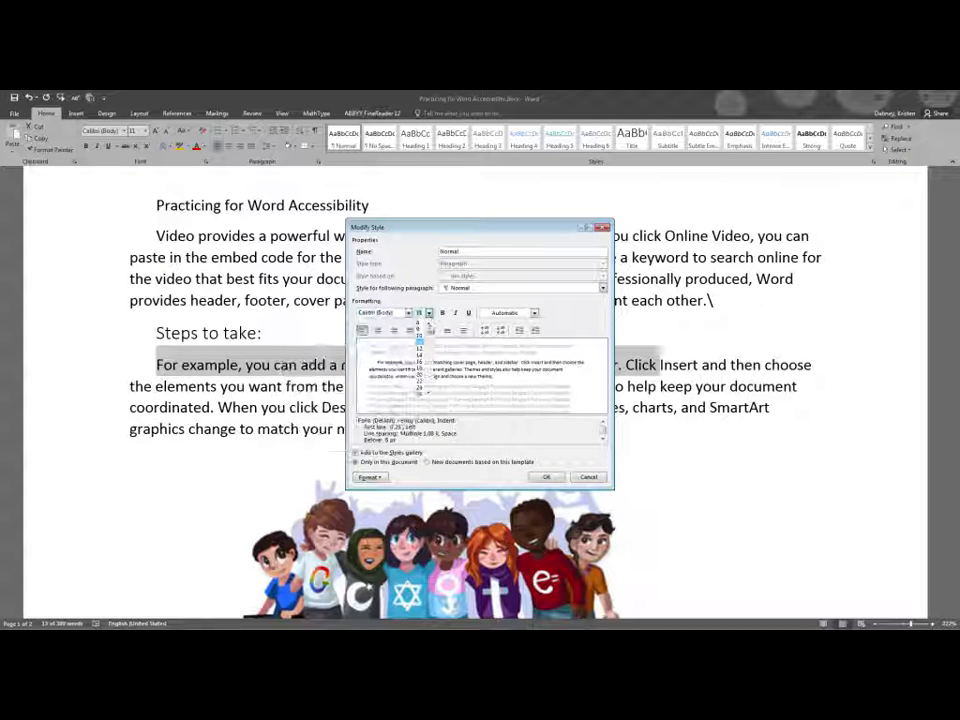
pyautogui.click(422, 350)
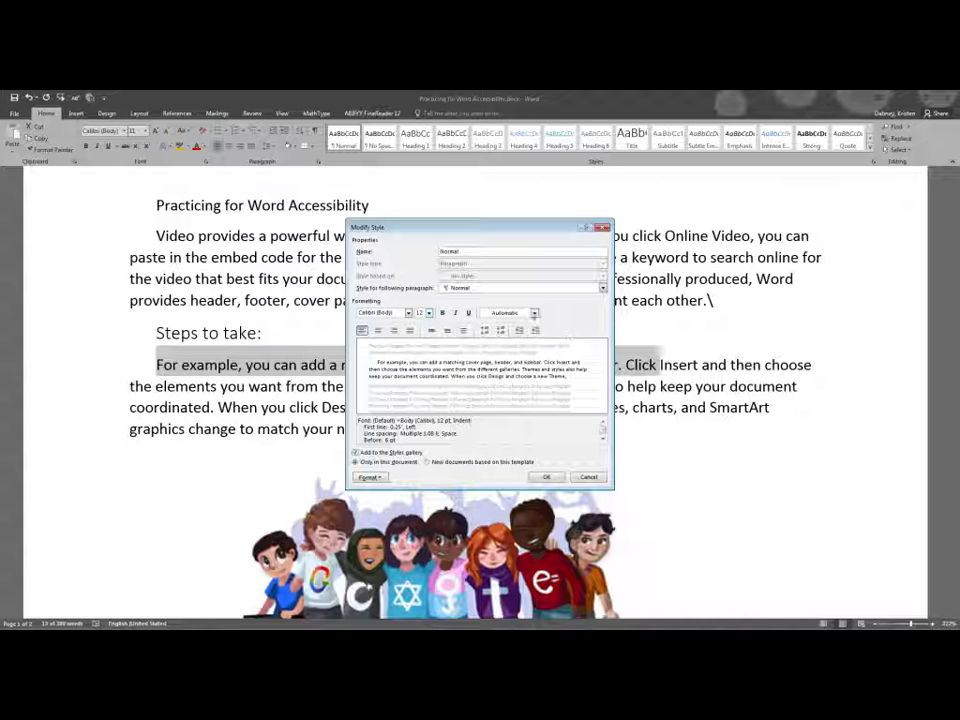
pyautogui.click(534, 314)
pyautogui.click(510, 325)
pyautogui.click(548, 477)
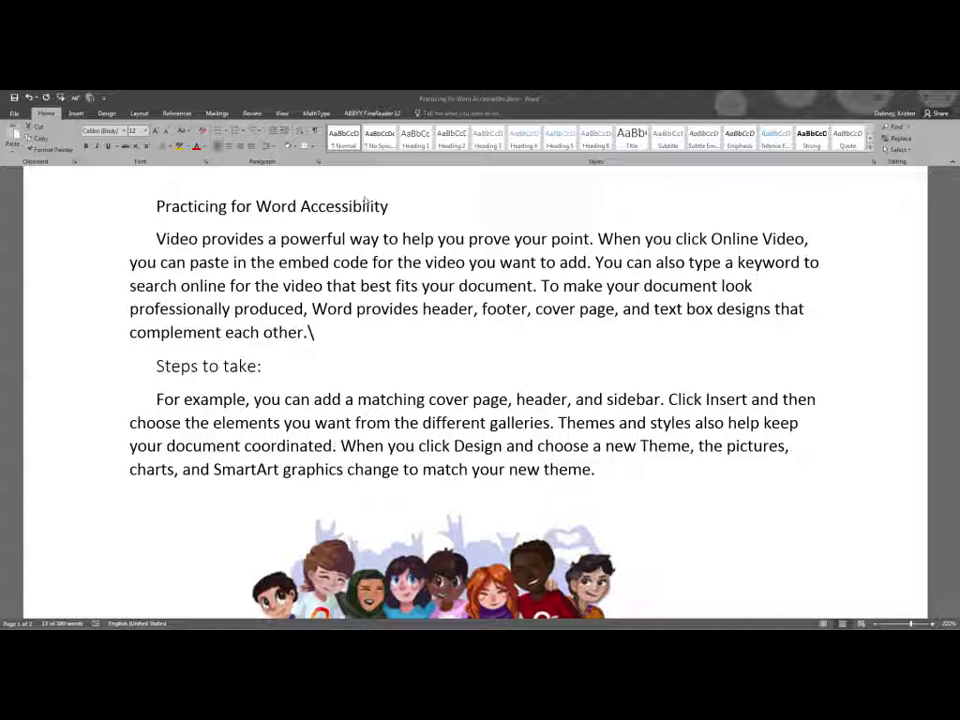
# Show the Navigation pane with the document's headings, then close it again
pyautogui.click(284, 113)
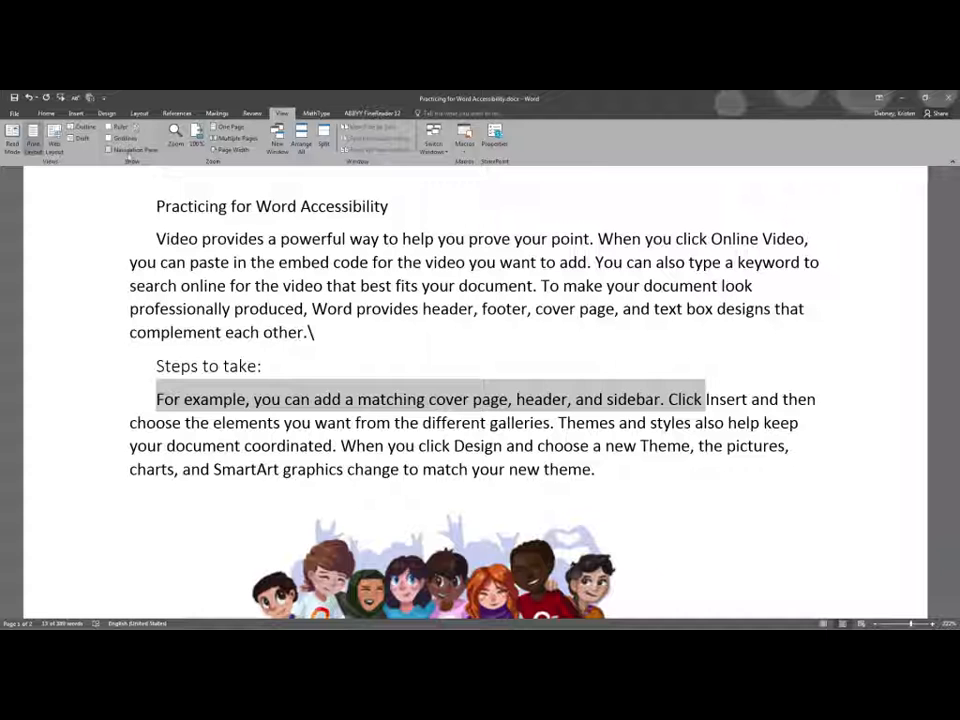
pyautogui.click(108, 151)
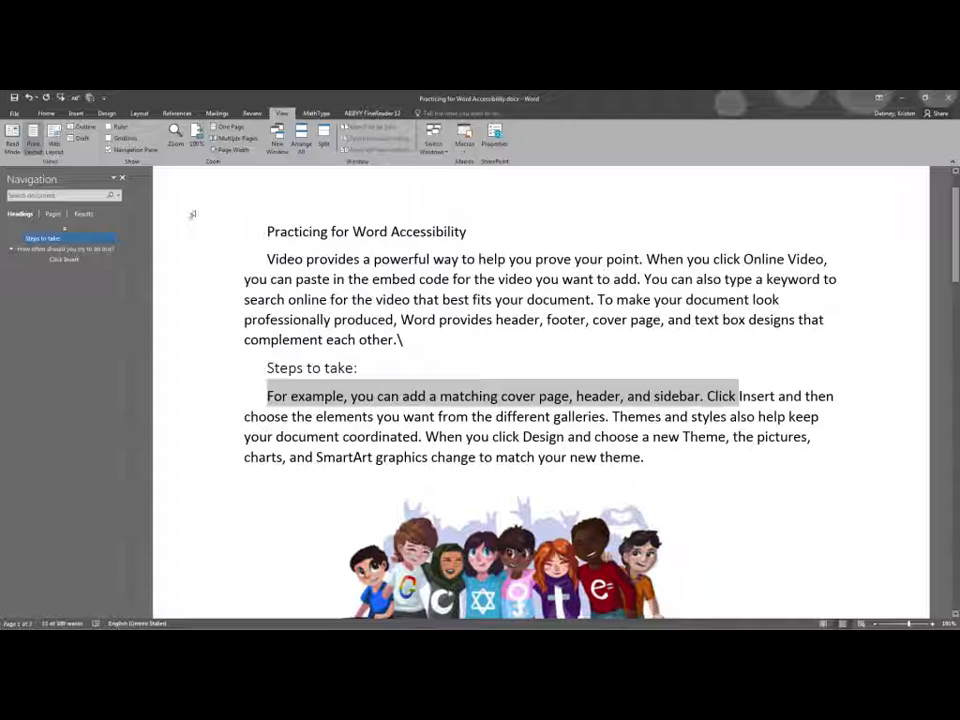
pyautogui.click(122, 178)
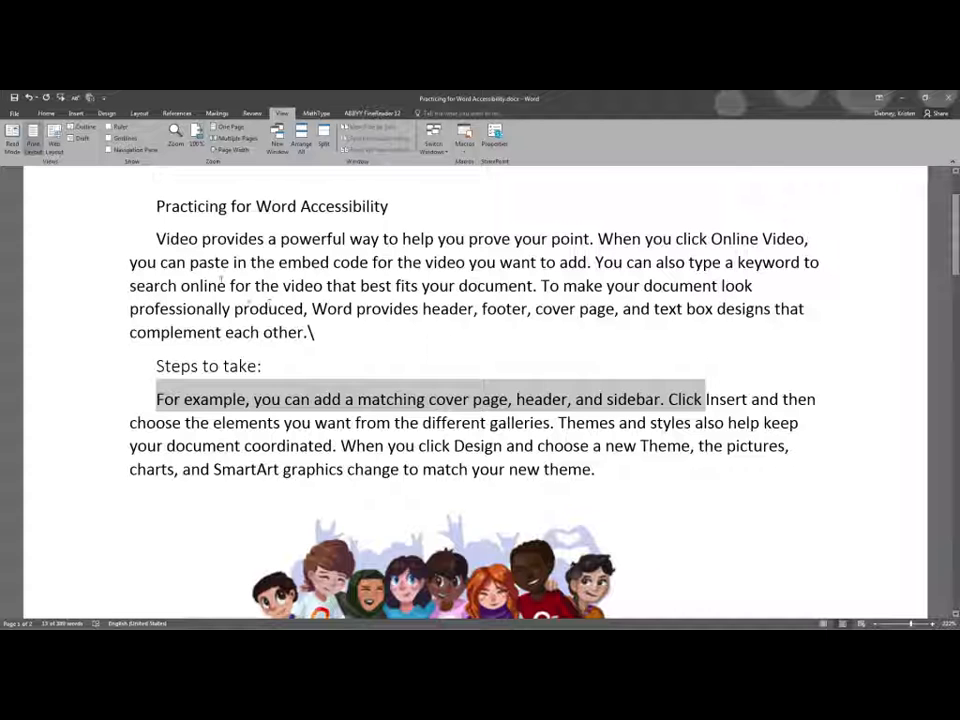
# Place the cursor before "video" in the opening paragraph and display the Navigation pane
pyautogui.click(283, 287)
pyautogui.press('alt')
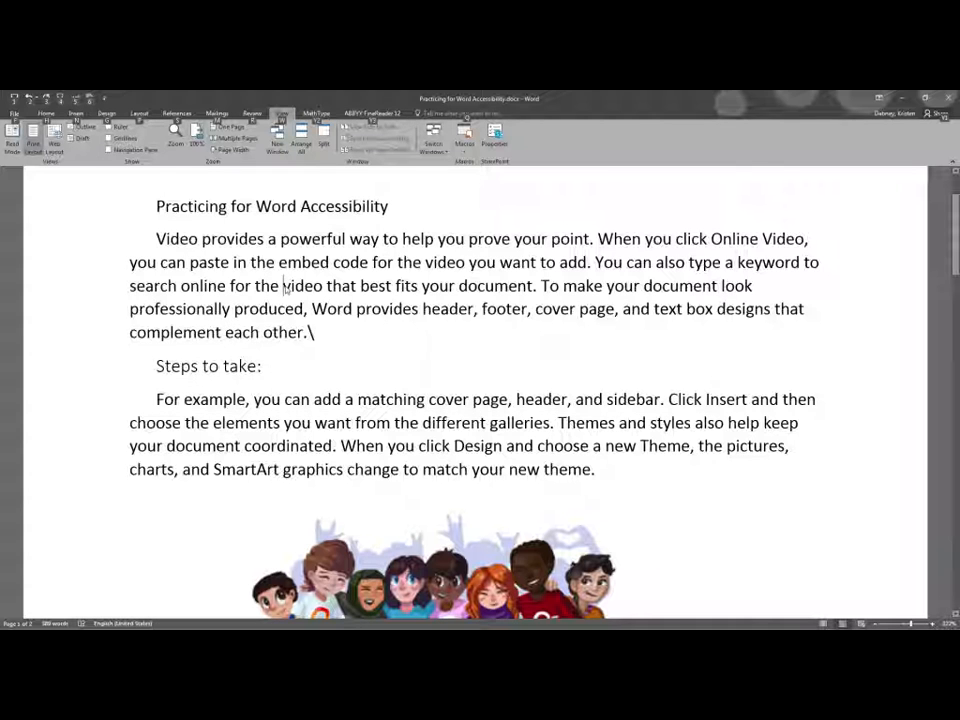
pyautogui.press('w')
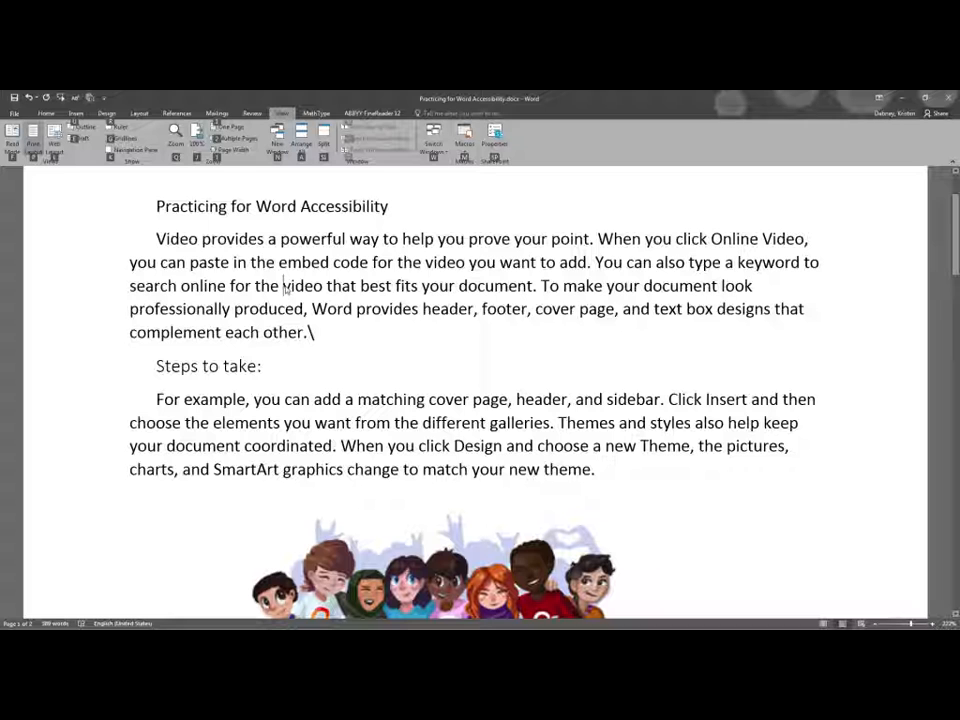
pyautogui.press('k')
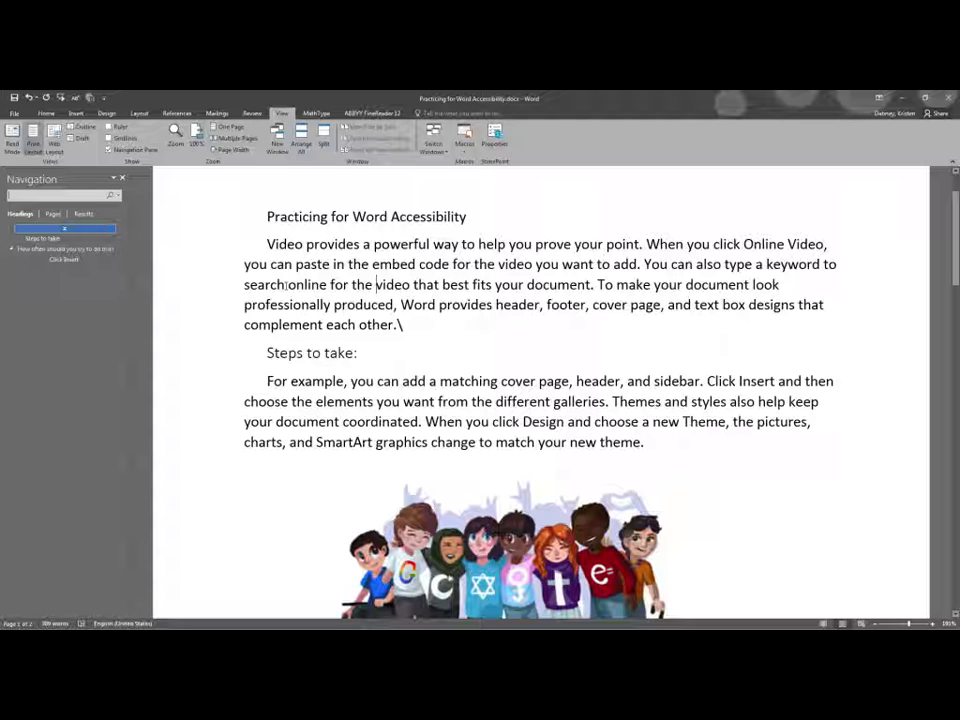
# Apply the Title style to the line "Practicing for Word Accessibility"
pyautogui.click(273, 215)
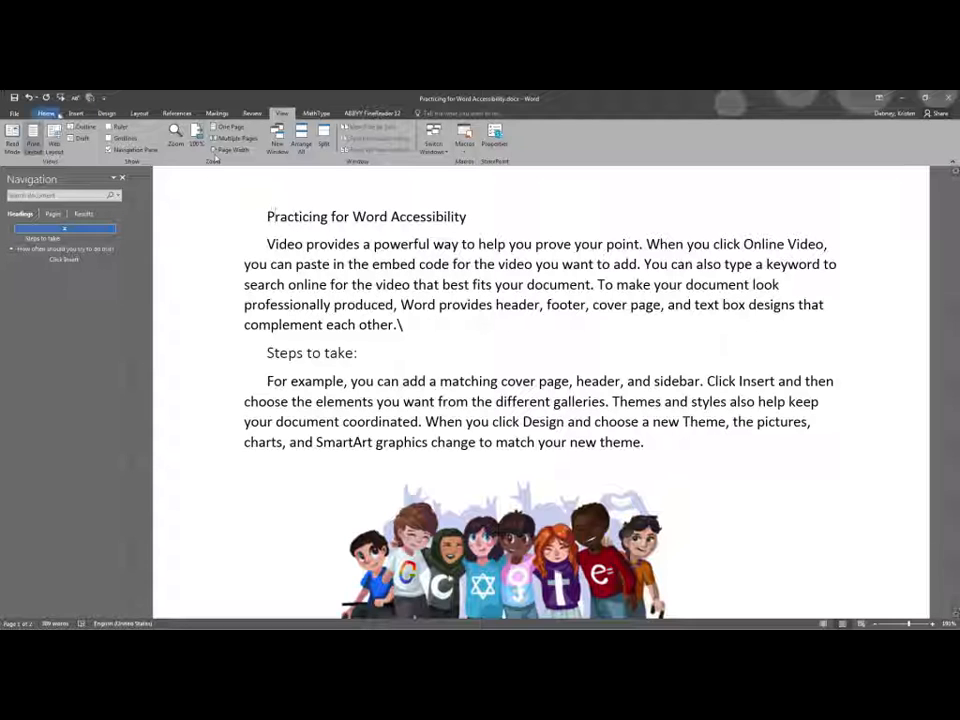
pyautogui.click(61, 114)
pyautogui.moveTo(476, 216); pyautogui.dragTo(249, 213)
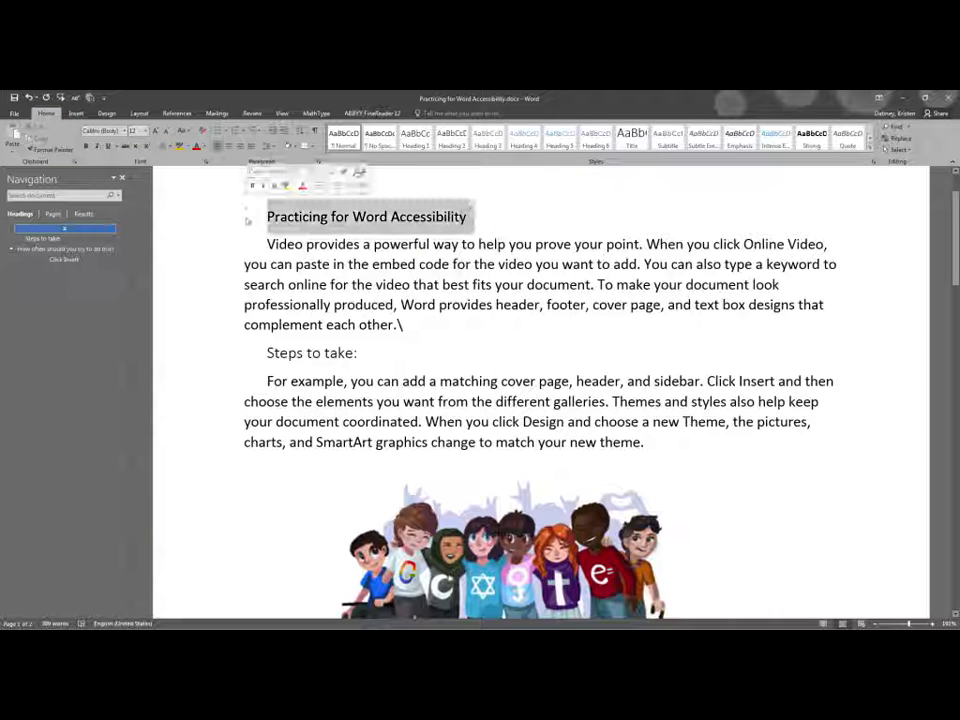
pyautogui.click(631, 138)
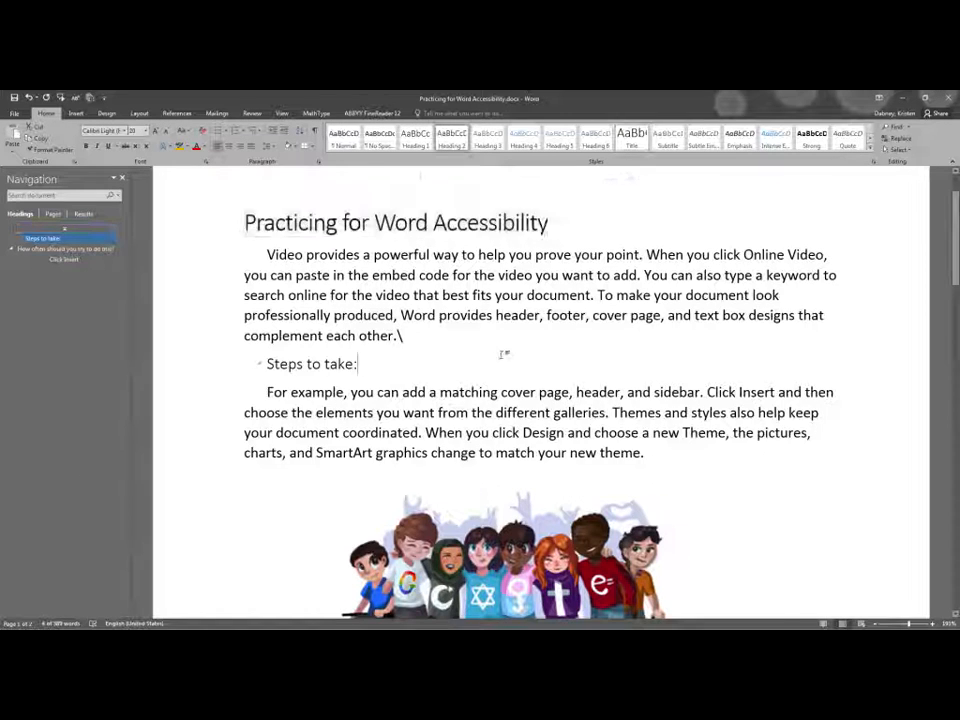
# Jump to the "Click Insert" heading via the Navigation pane, then return to the "Steps to take:" section
pyautogui.click(64, 259)
pyautogui.scroll(4, 499, 518)
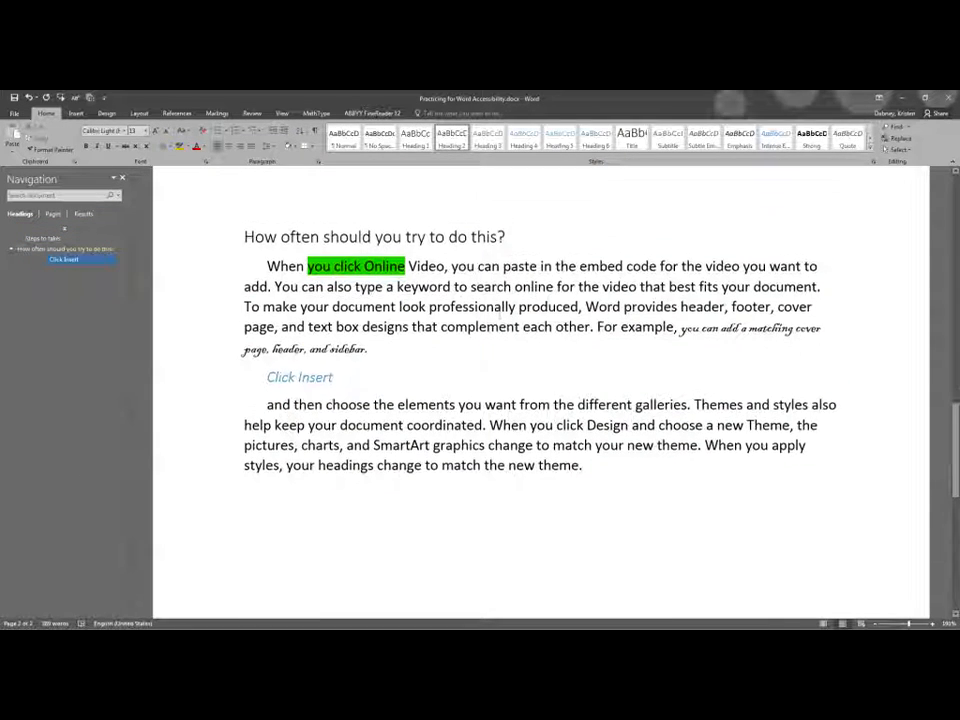
pyautogui.scroll(15, 499, 363)
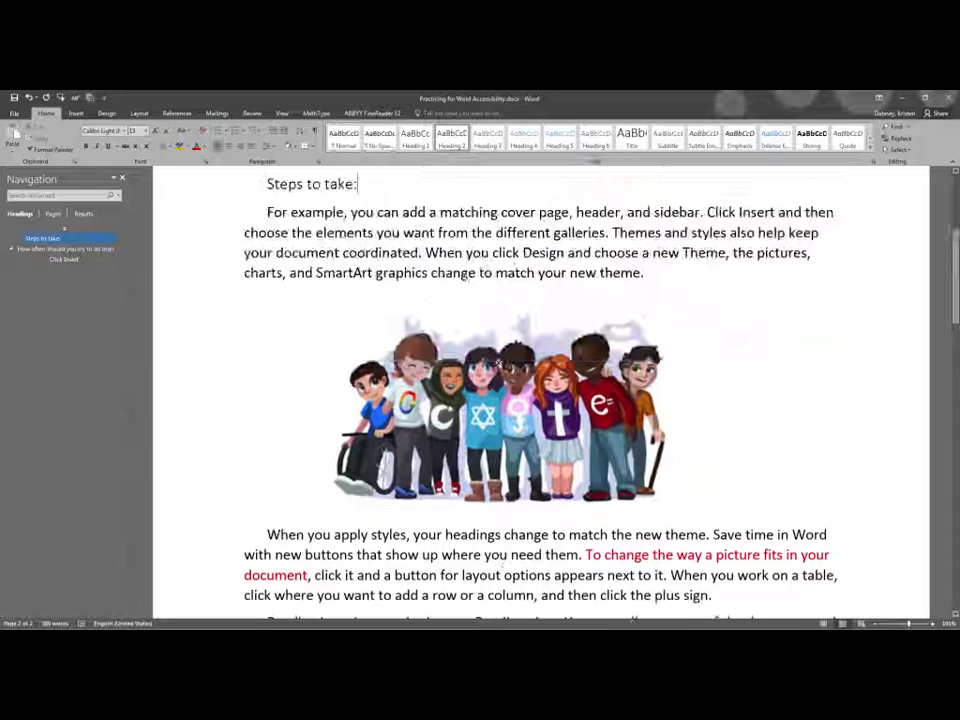